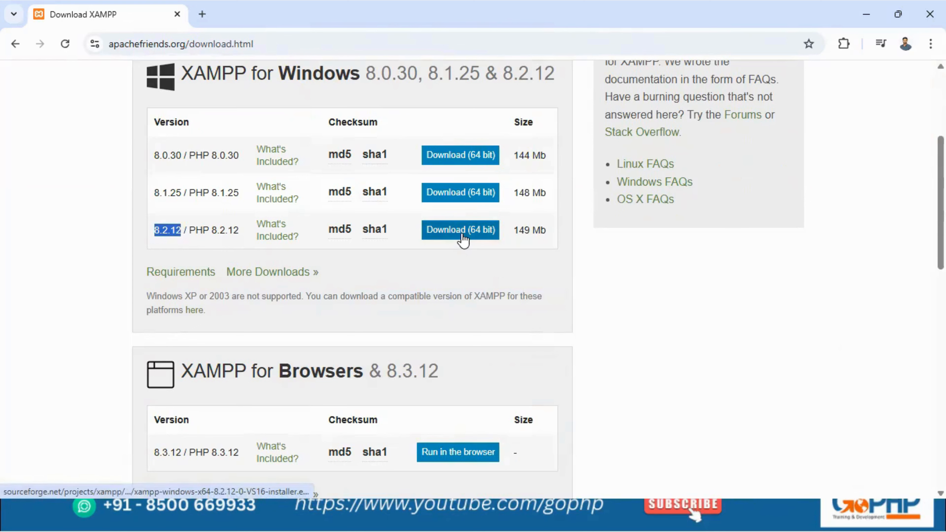
# - Download the 64-bit XAMPP 8.2.12 installer for Windows and show the downloaded file in its folder
pyautogui.click(462, 230)
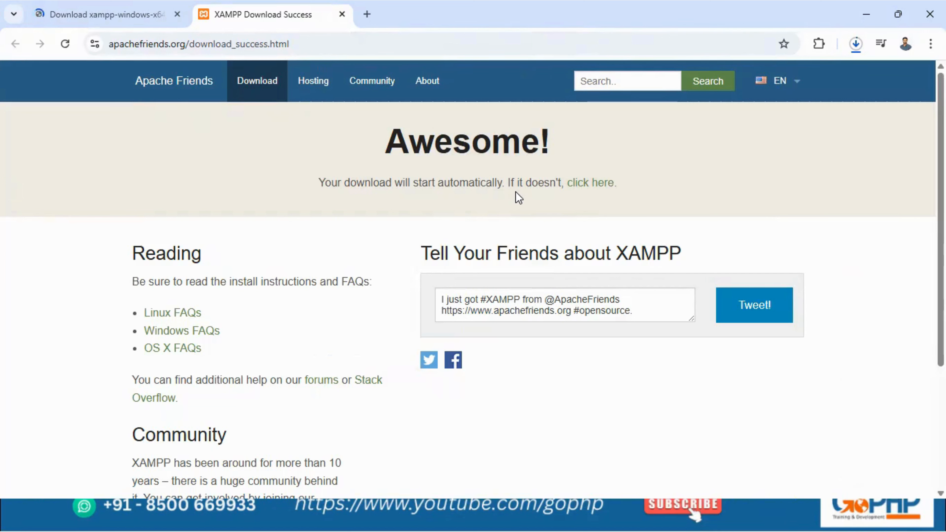
pyautogui.click(855, 45)
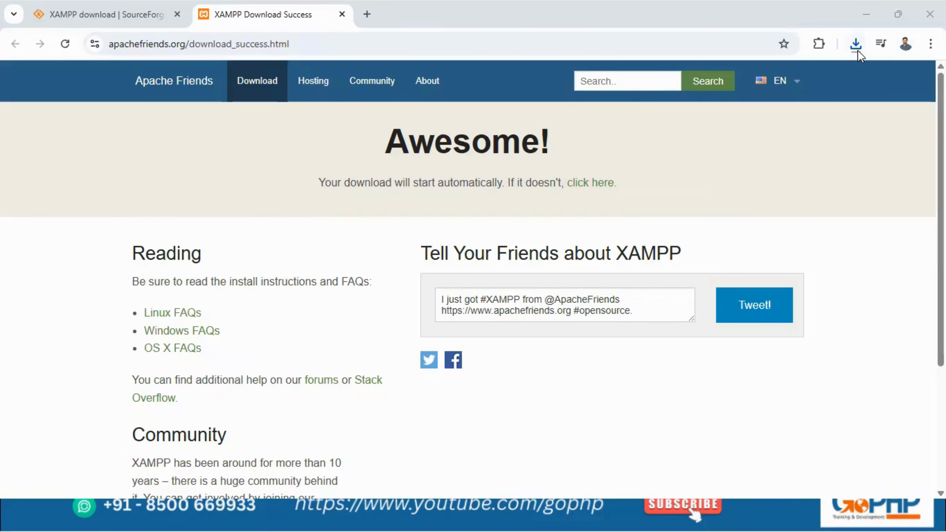
pyautogui.click(853, 44)
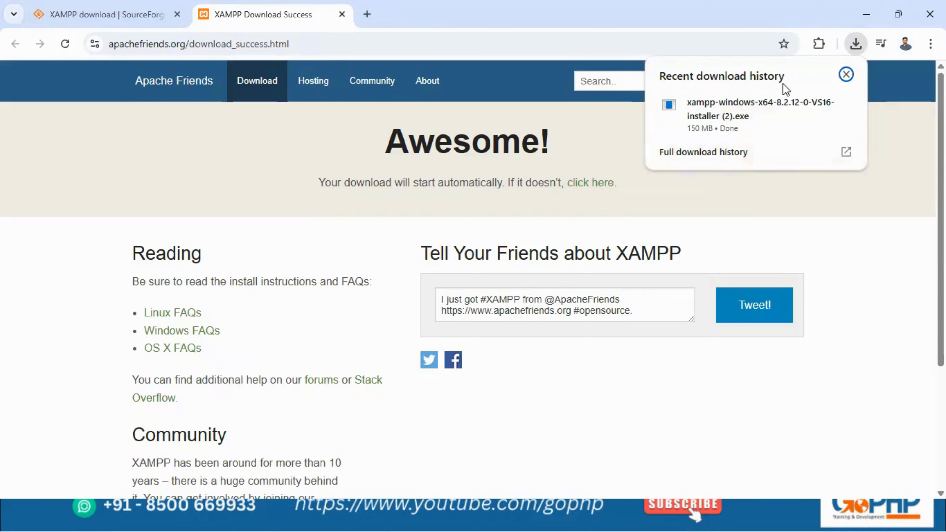
pyautogui.click(821, 106)
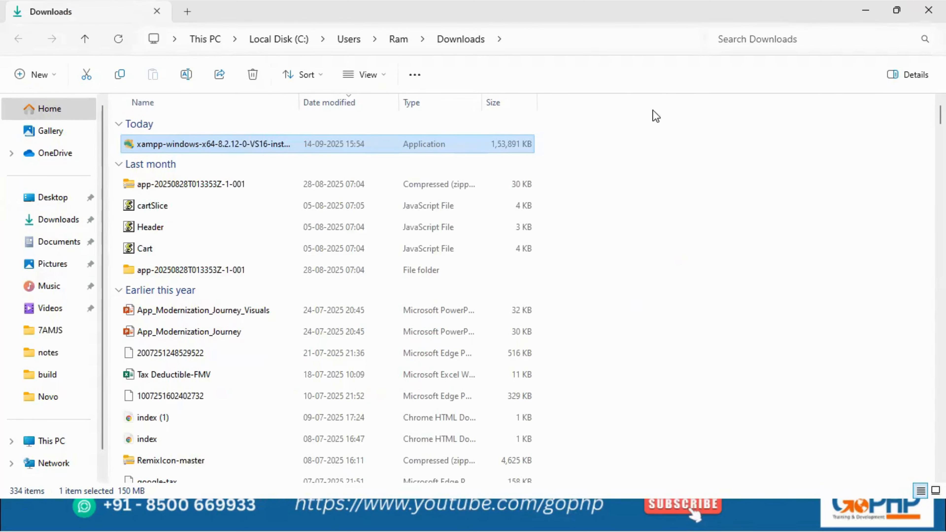
# - Run the downloaded XAMPP 8.2.12 installer with permission to make changes and acknowledge the User Account Control warning
pyautogui.doubleClick(216, 146)
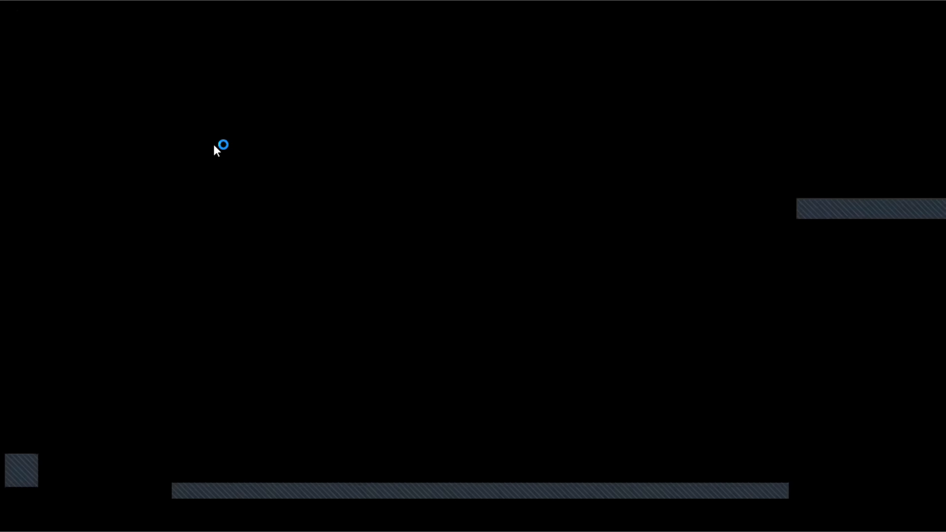
pyautogui.click(402, 379)
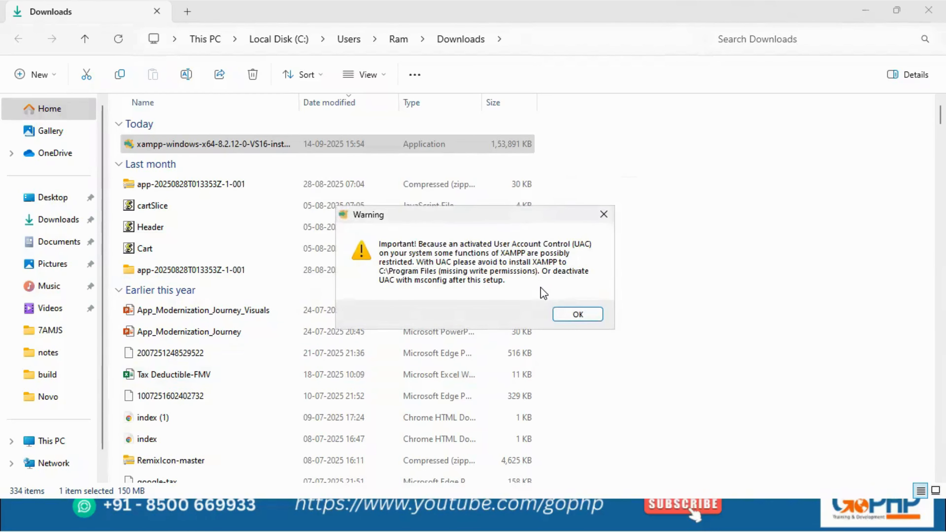
pyautogui.click(577, 315)
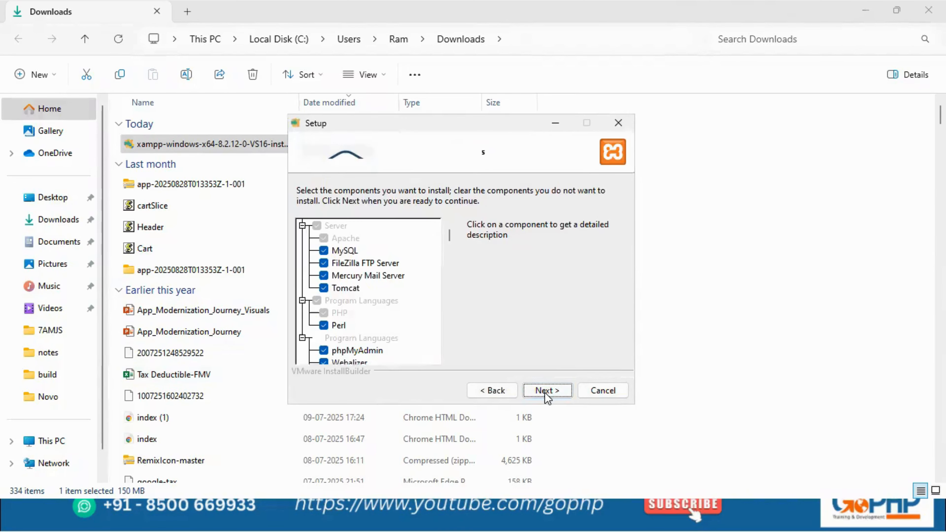
# - Install XAMPP with the default components into C:\xampp, keeping English as the Control Panel language
pyautogui.click(544, 392)
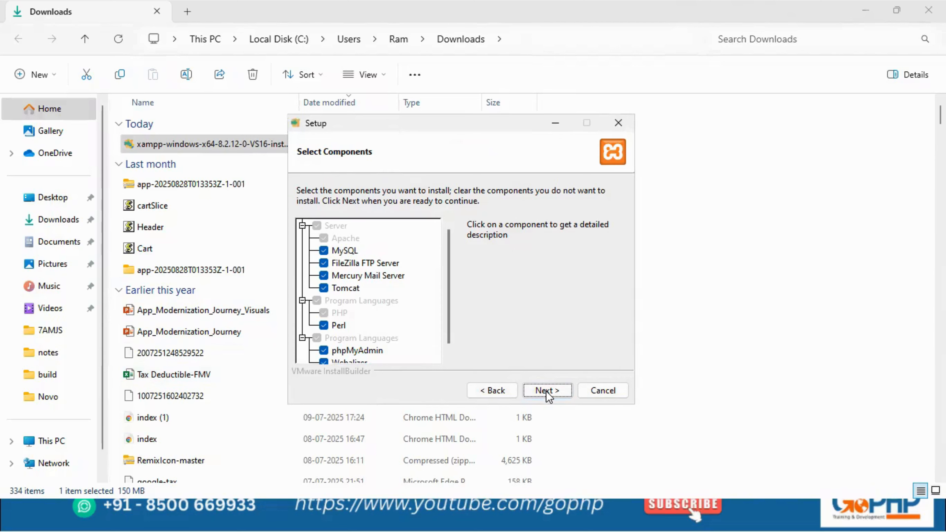
pyautogui.click(545, 391)
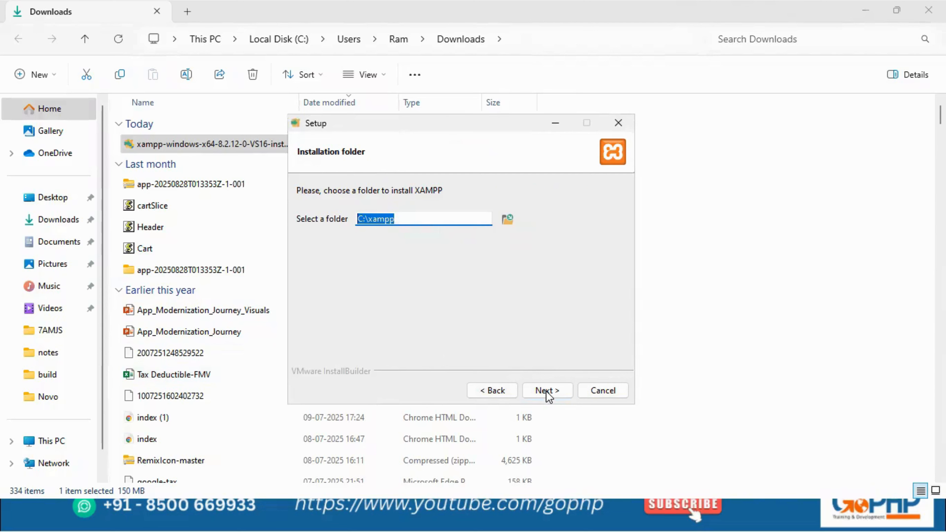
pyautogui.click(408, 218)
pyautogui.moveTo(408, 218); pyautogui.dragTo(369, 218)
pyautogui.click(544, 391)
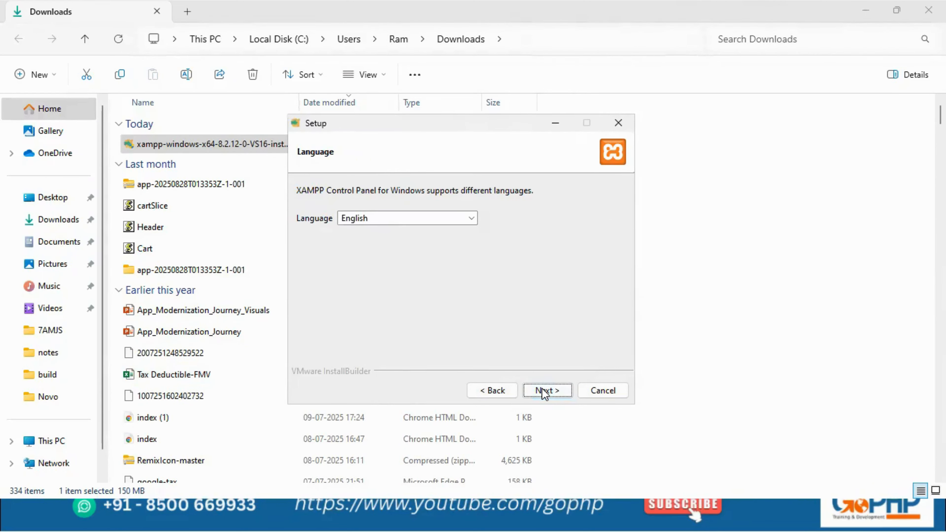
pyautogui.click(541, 389)
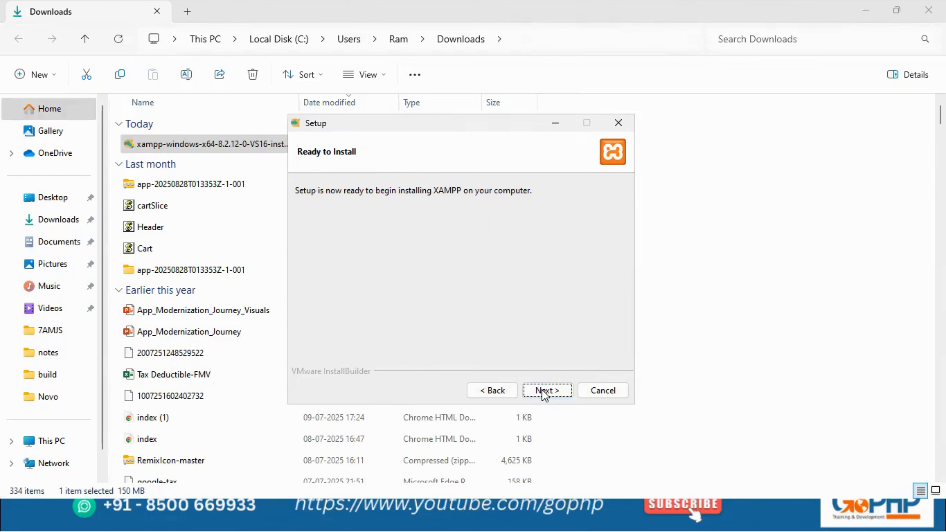
pyautogui.click(544, 391)
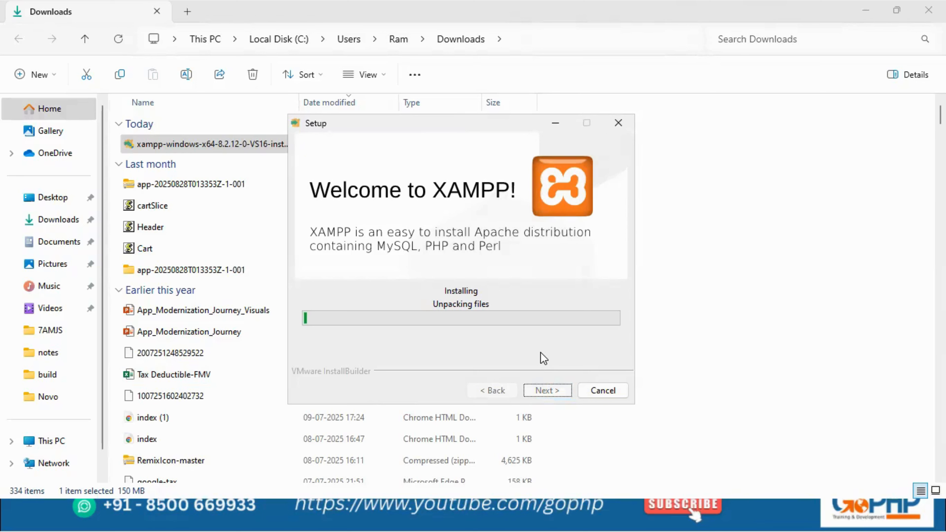
pyautogui.hotkey('alt', 'Tab')
pyautogui.hotkey('alt', 'Tab')
pyautogui.hotkey('alt', 'Tab')
pyautogui.hotkey('alt', 'Tab')
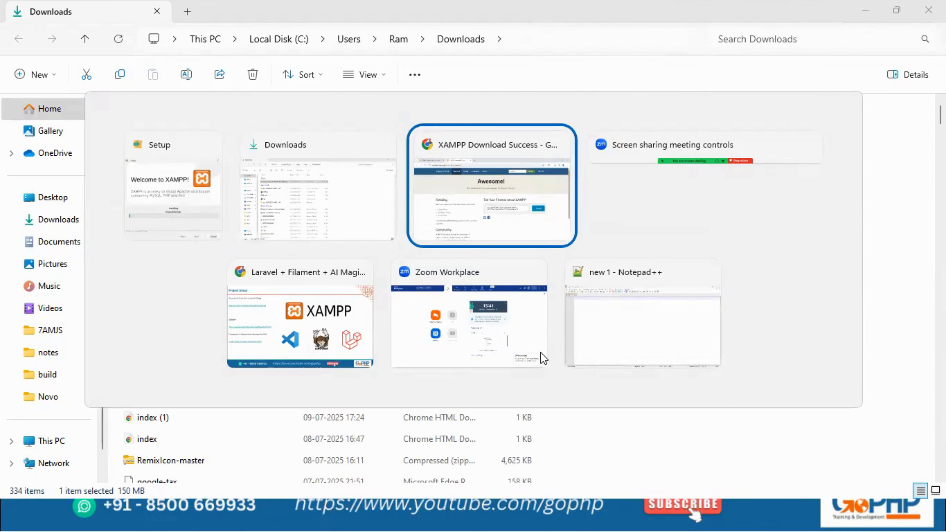
pyautogui.hotkey('alt', 'Tab')
pyautogui.hotkey('alt', 'Tab')
pyautogui.hotkey('alt', 'Tab')
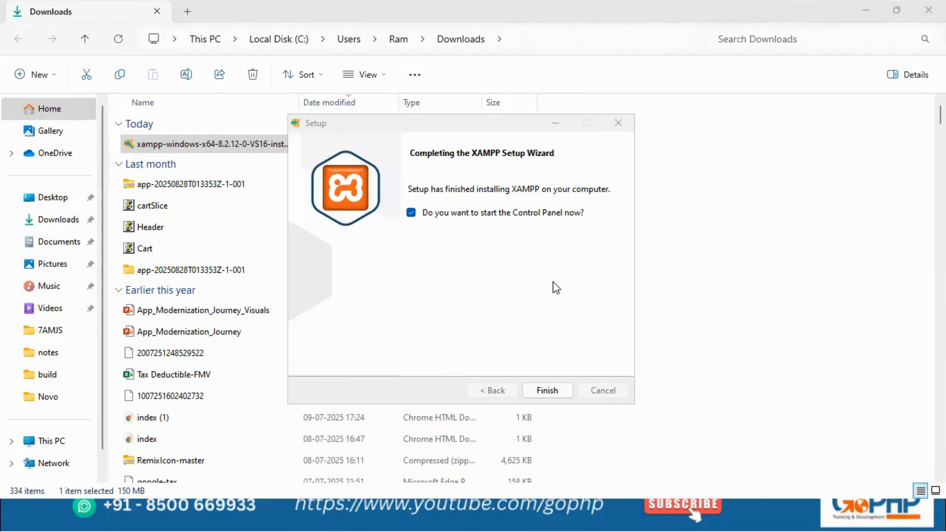
# - Finish the XAMPP setup wizard with the option to start the Control Panel enabled
pyautogui.click(465, 123)
pyautogui.moveTo(465, 123); pyautogui.dragTo(489, 137)
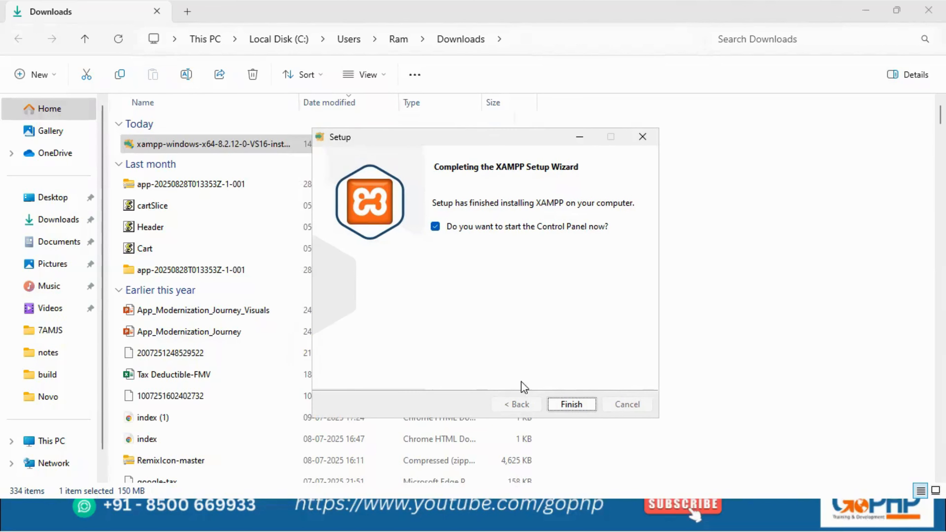
pyautogui.click(567, 405)
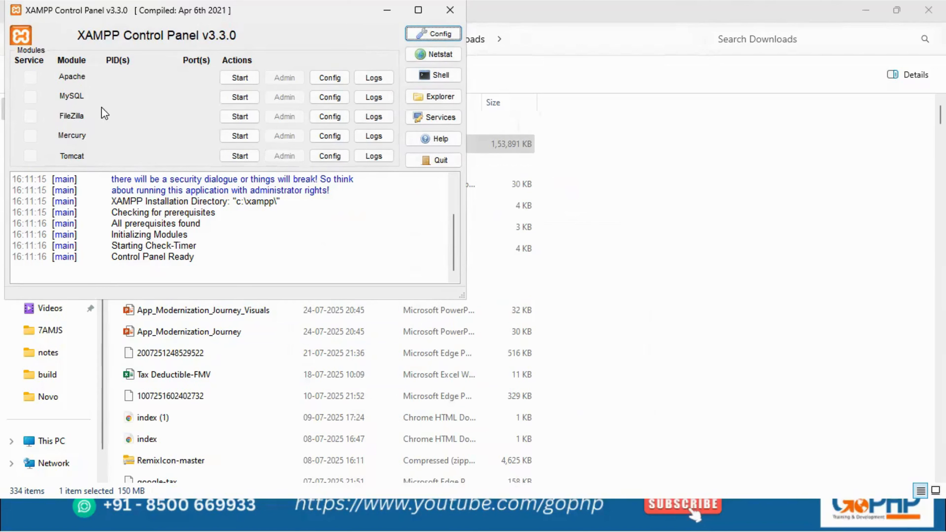
# - Start the Apache and MySQL modules and highlight their status messages in the log
pyautogui.click(233, 82)
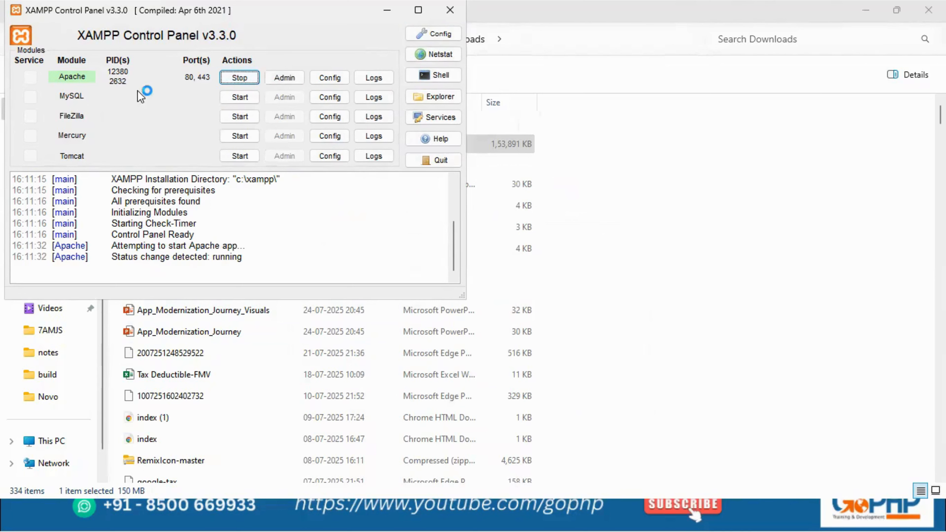
pyautogui.moveTo(160, 257); pyautogui.dragTo(232, 257)
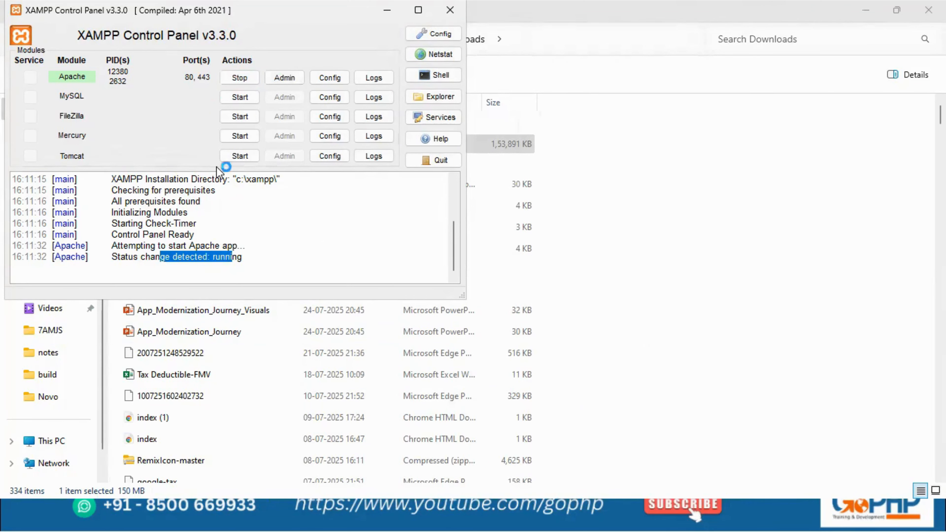
pyautogui.click(240, 96)
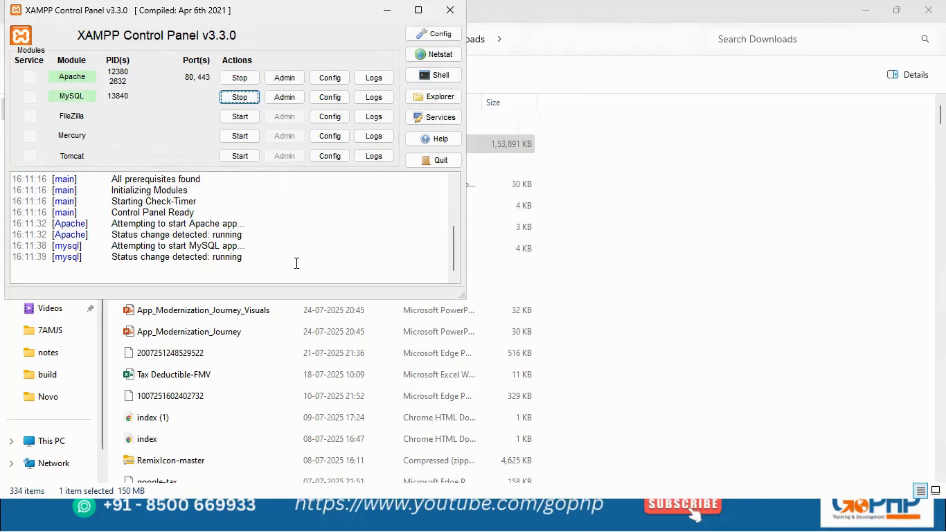
pyautogui.moveTo(190, 253); pyautogui.dragTo(250, 249)
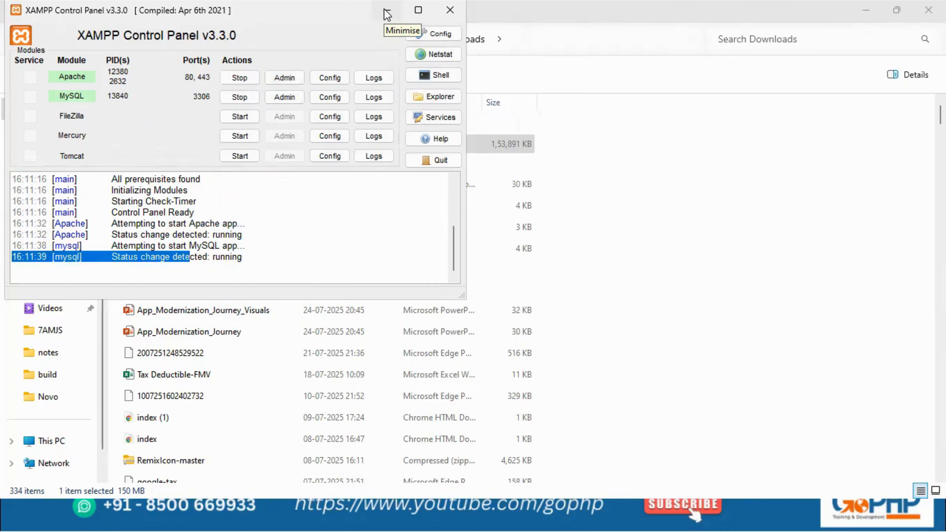
# - Minimise the XAMPP Control Panel, then browse to C:\xampp in File Explorer and select the htdocs folder
pyautogui.click(388, 14)
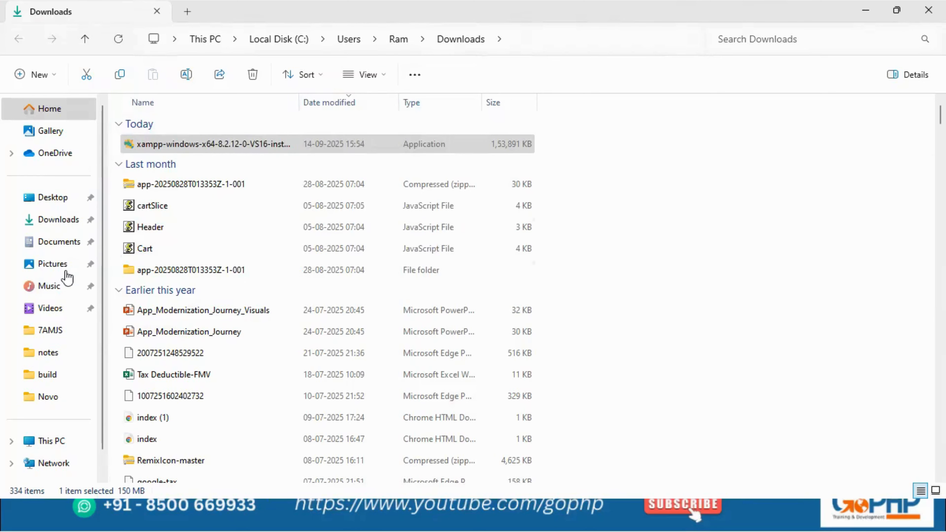
pyautogui.click(63, 445)
pyautogui.doubleClick(172, 145)
pyautogui.click(148, 276)
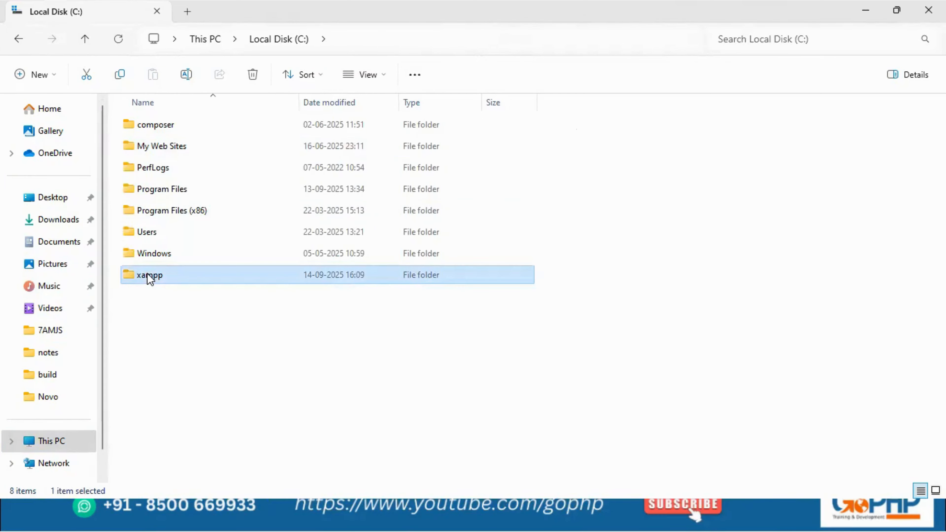
pyautogui.doubleClick(148, 276)
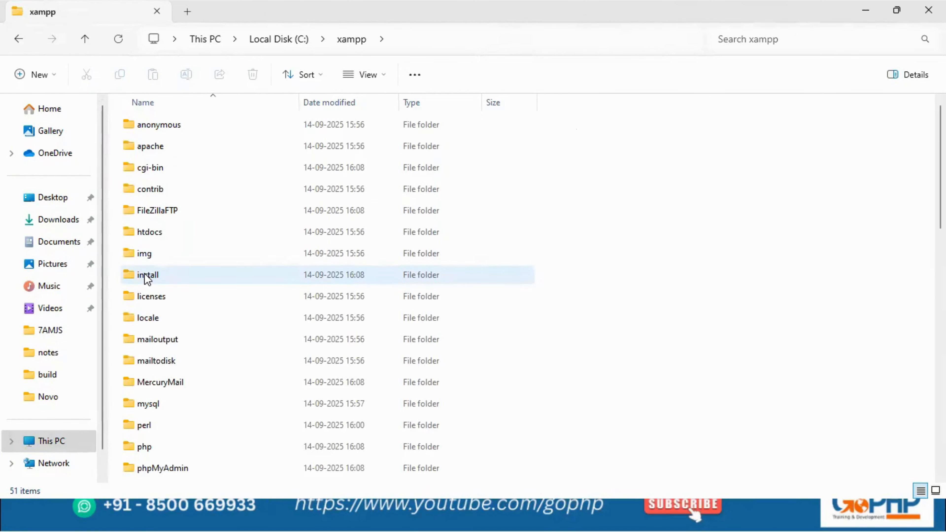
pyautogui.scroll(-5, 152, 278)
pyautogui.scroll(4, 160, 278)
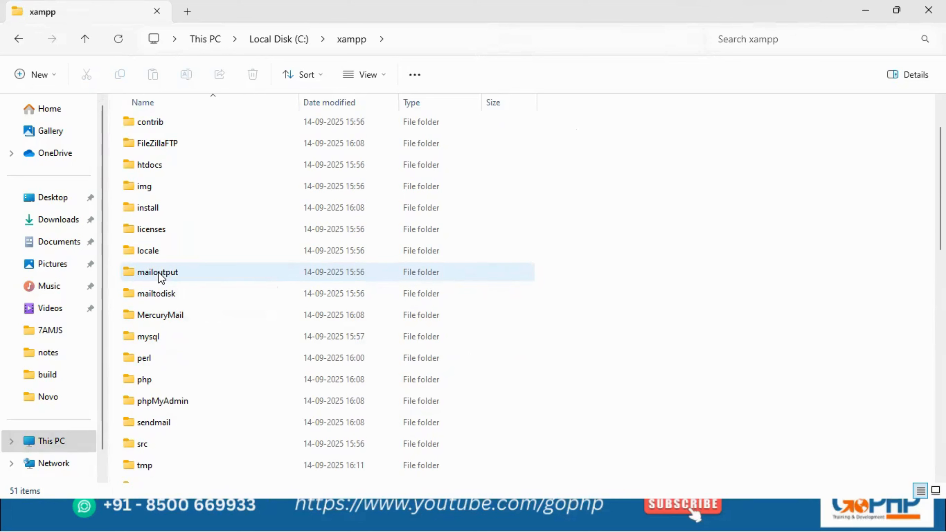
pyautogui.click(143, 167)
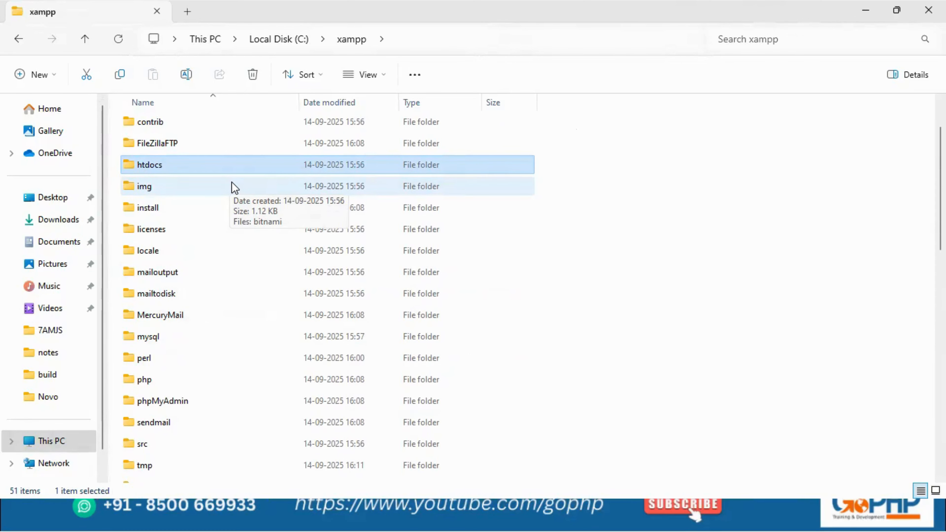
pyautogui.hotkey('alt', 'Tab')
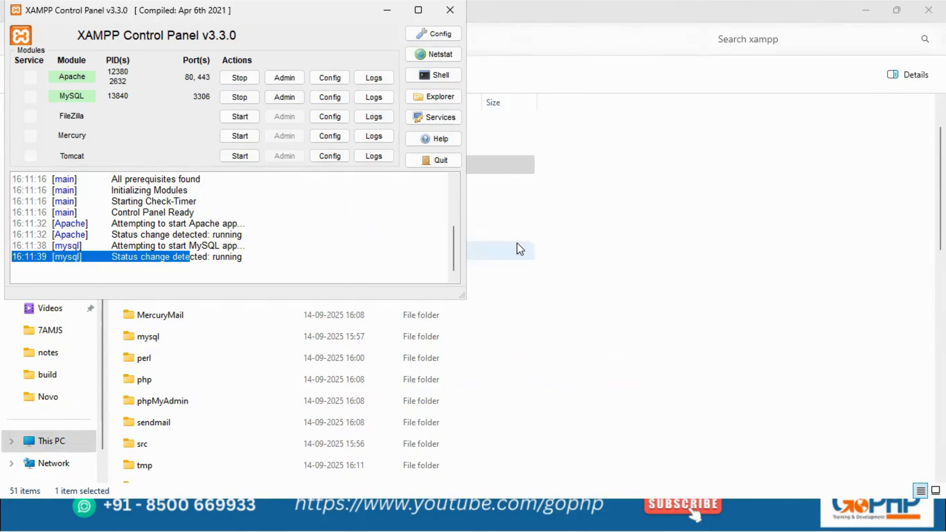
pyautogui.hotkey('alt', 'Tab')
pyautogui.click(595, 258)
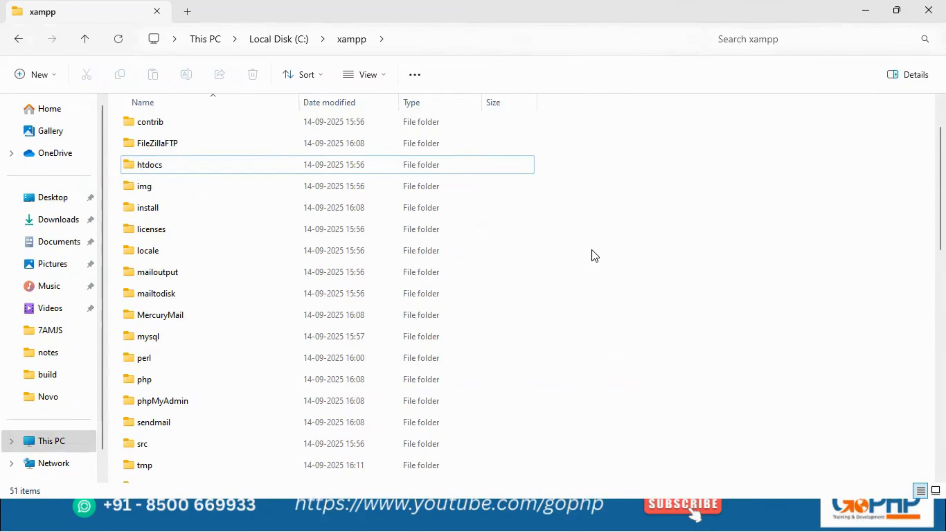
# - Switch to Chrome and search Google for "download vs code for windows"
pyautogui.hotkey('alt', 'Tab')
pyautogui.hotkey('alt', 'Tab')
pyautogui.hotkey('alt', 'Tab')
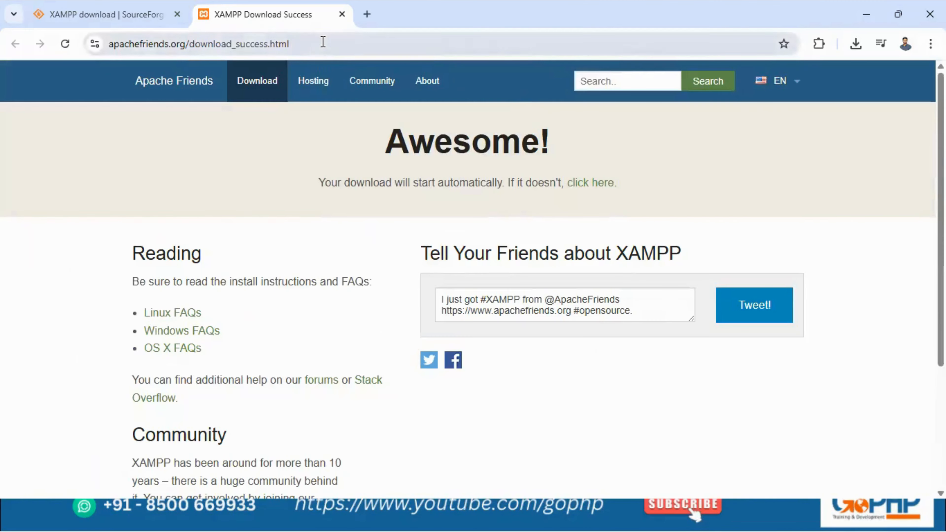
pyautogui.click(323, 44)
pyautogui.write('donwl')
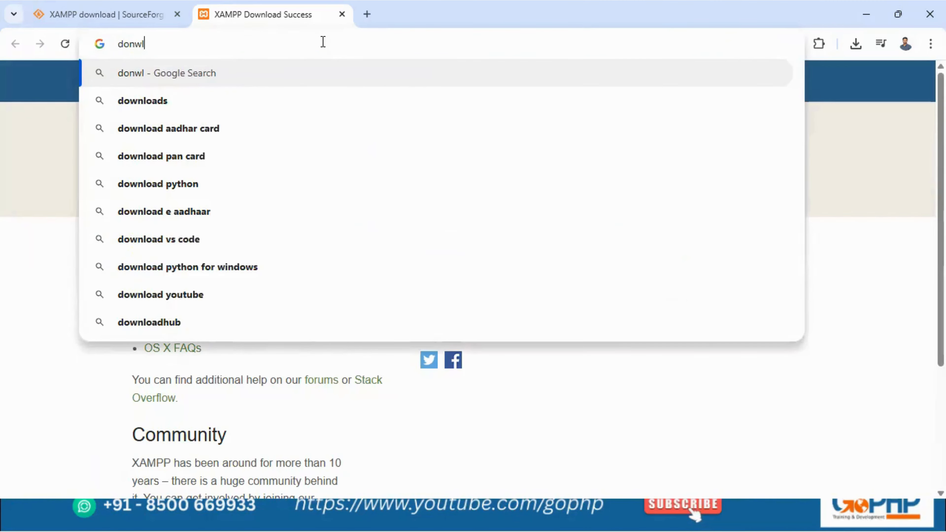
pyautogui.write('oad vs co')
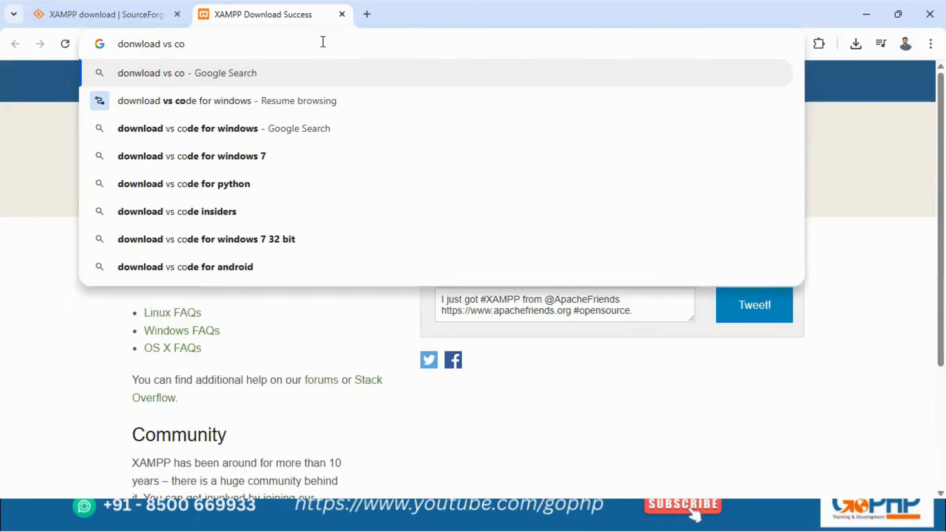
pyautogui.press('Down')
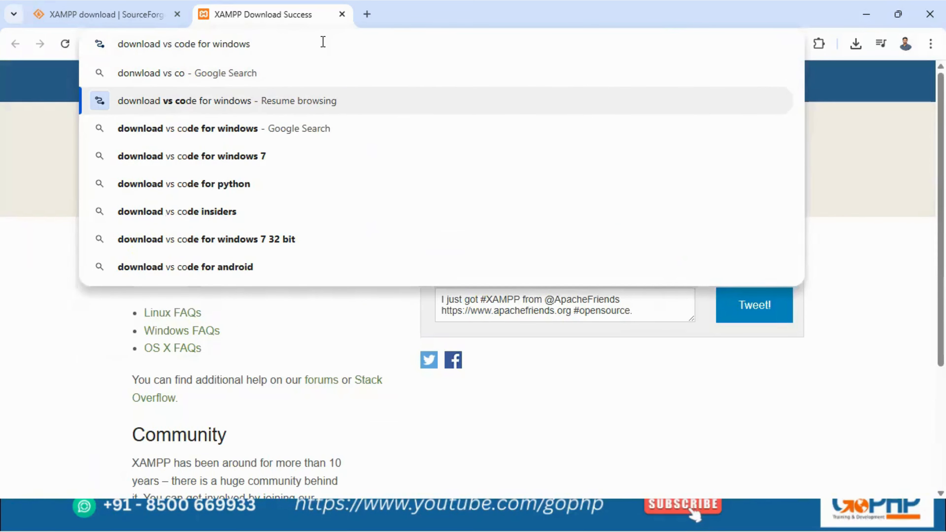
pyautogui.press('Down')
pyautogui.press('Return')
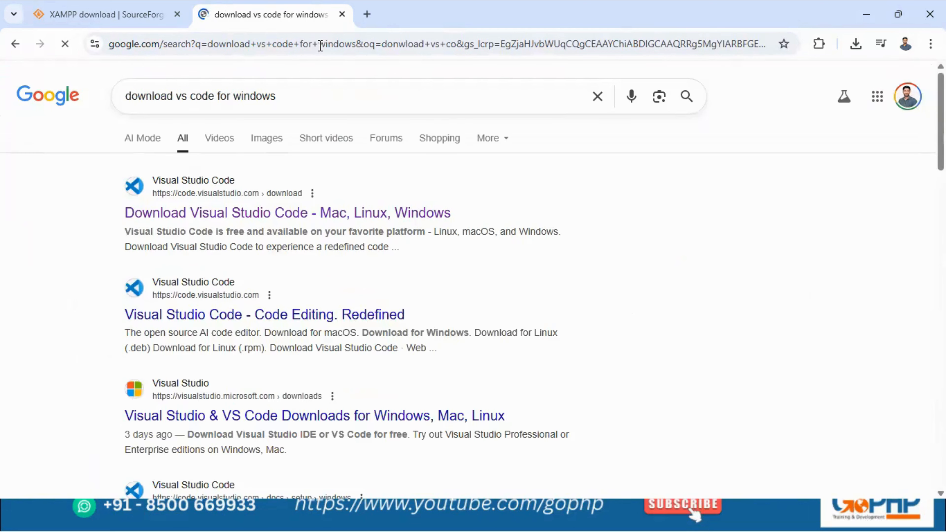
# - Open the official Visual Studio Code download page and download the 64-bit Windows user installer
pyautogui.click(229, 216)
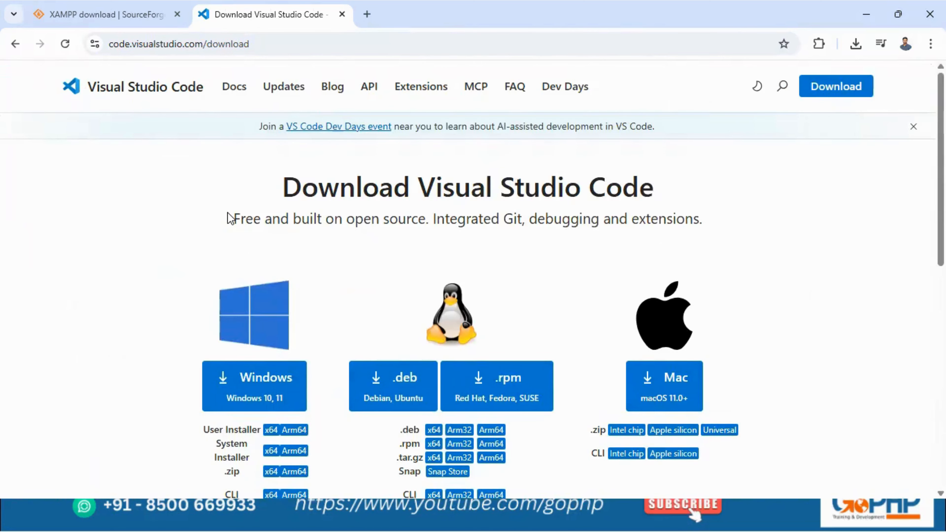
pyautogui.scroll(-3, 235, 231)
pyautogui.click(268, 260)
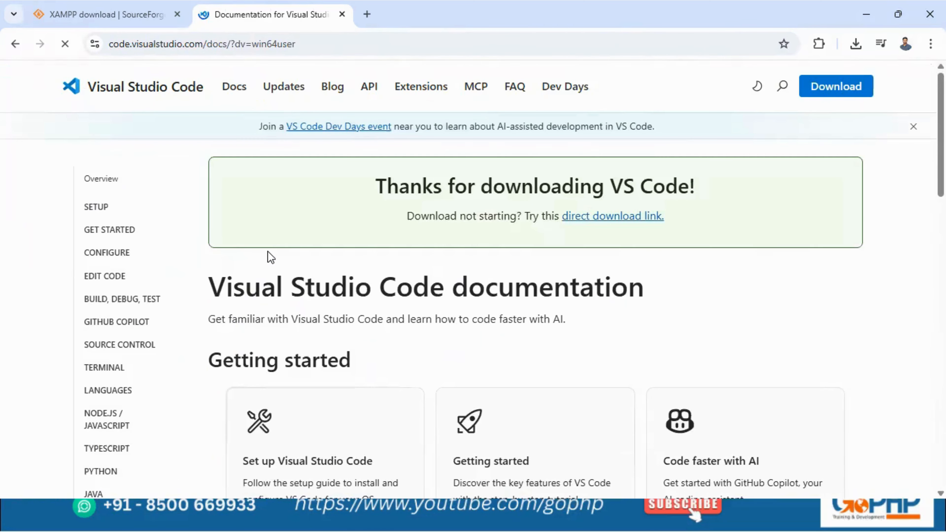